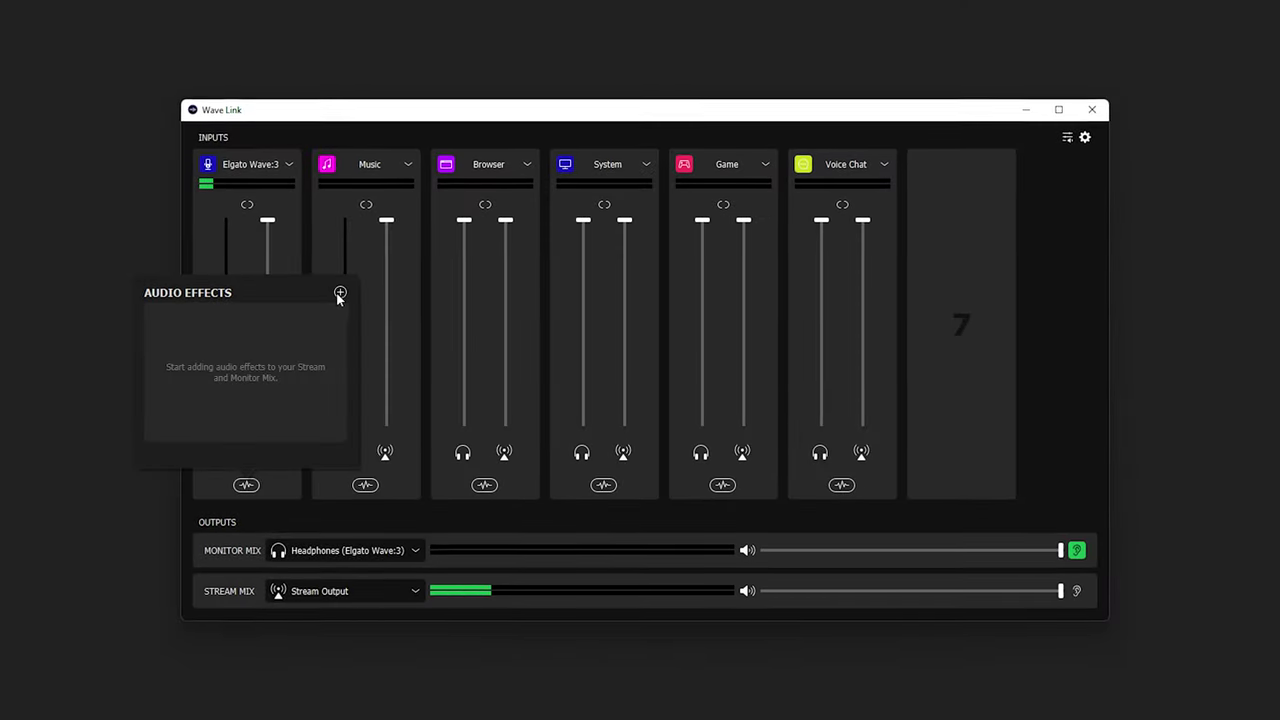
Step: Add DOTEC-AUDIO DeeGate to the Wave:3 mic channel and raise its threshold to about -48
{"action": "left_click", "coordinate": [337, 289]}
{"action": "left_click", "coordinate": [357, 403]}
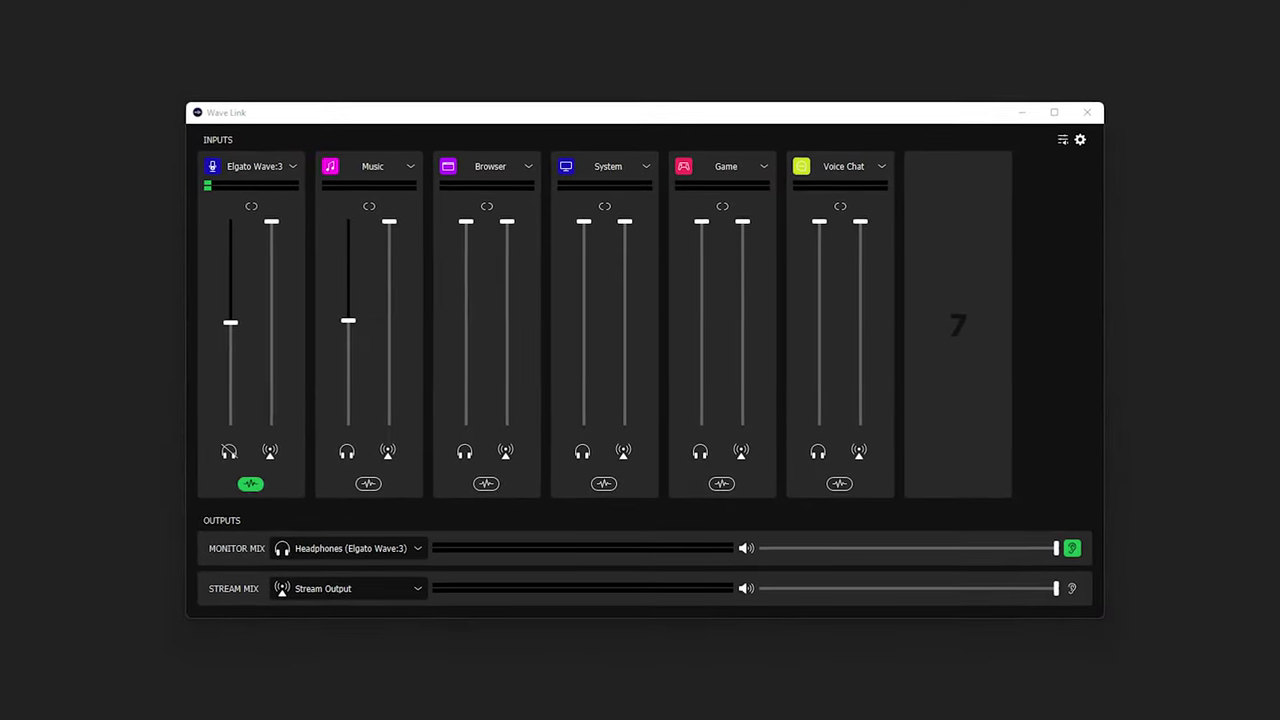
{"action": "left_click", "coordinate": [251, 483]}
{"action": "left_click", "coordinate": [342, 288]}
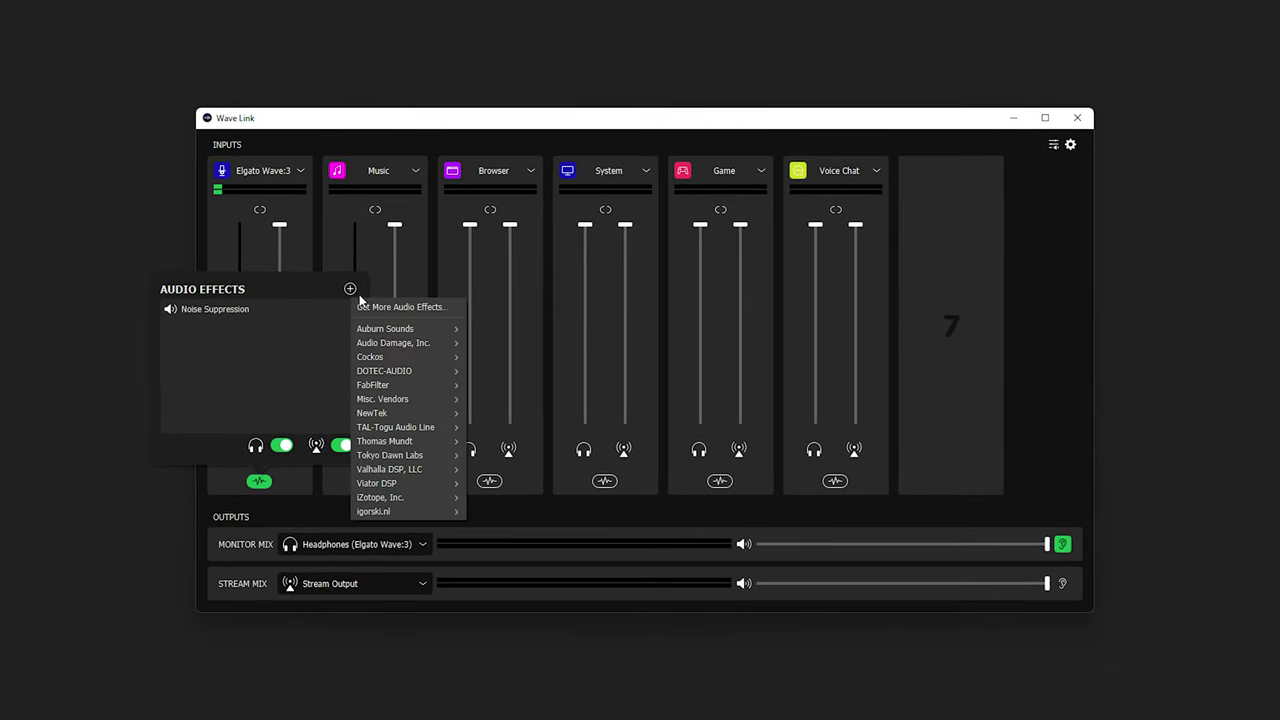
{"action": "left_click", "coordinate": [474, 371]}
{"action": "left_click_drag", "start_coordinate": [162, 442], "coordinate": [174, 398]}
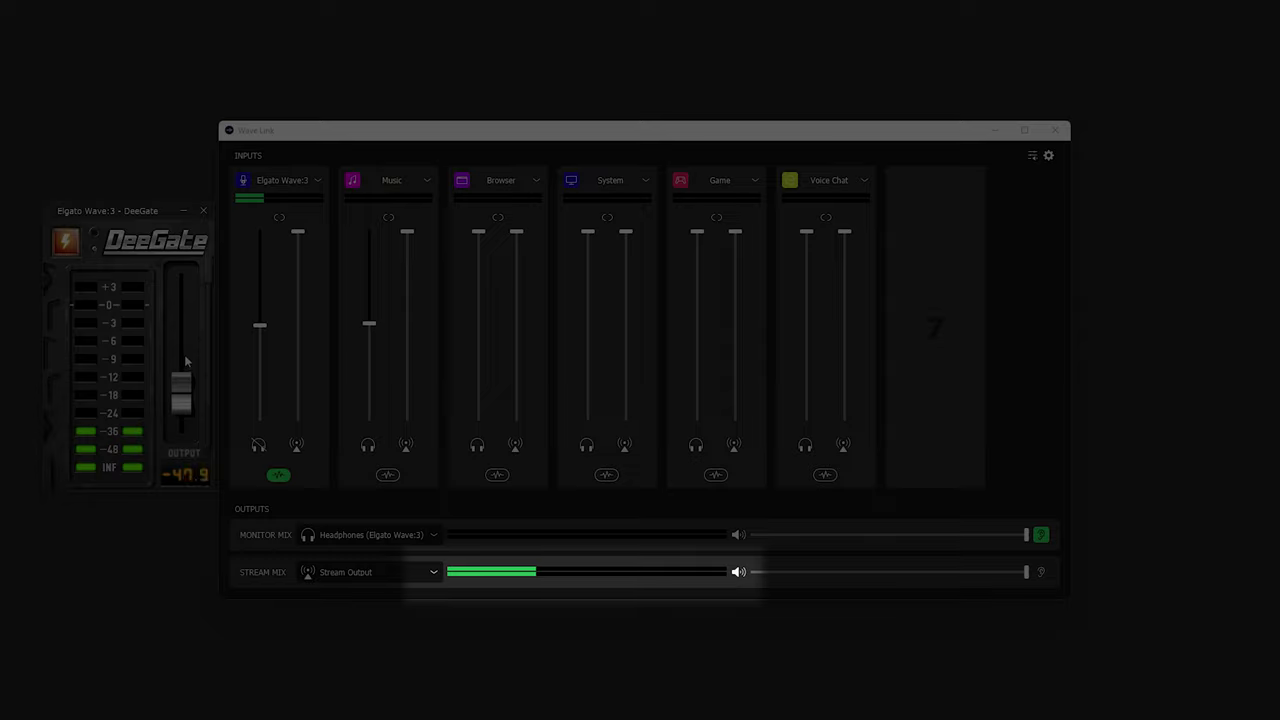
Step: Fine-tune the DeeGate threshold to -42.0 and close the DeeGate window
{"action": "left_click_drag", "start_coordinate": [186, 346], "coordinate": [180, 329]}
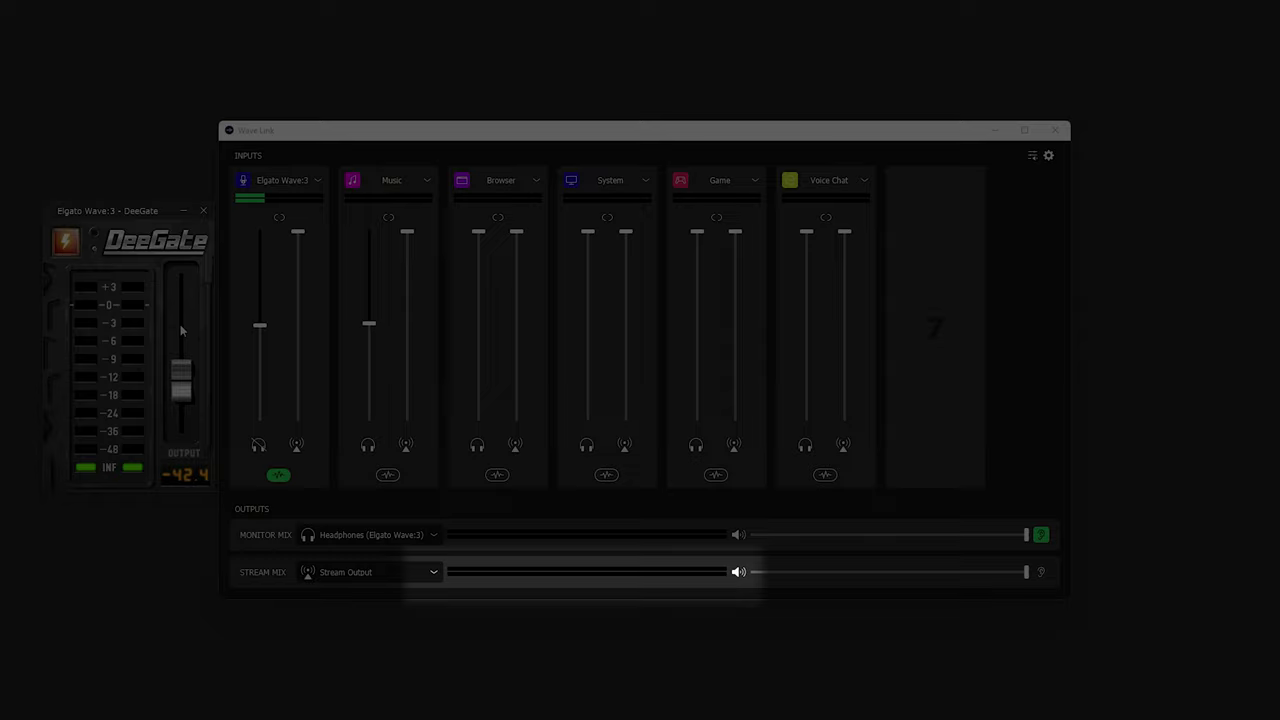
{"action": "left_click_drag", "start_coordinate": [180, 324], "coordinate": [180, 321]}
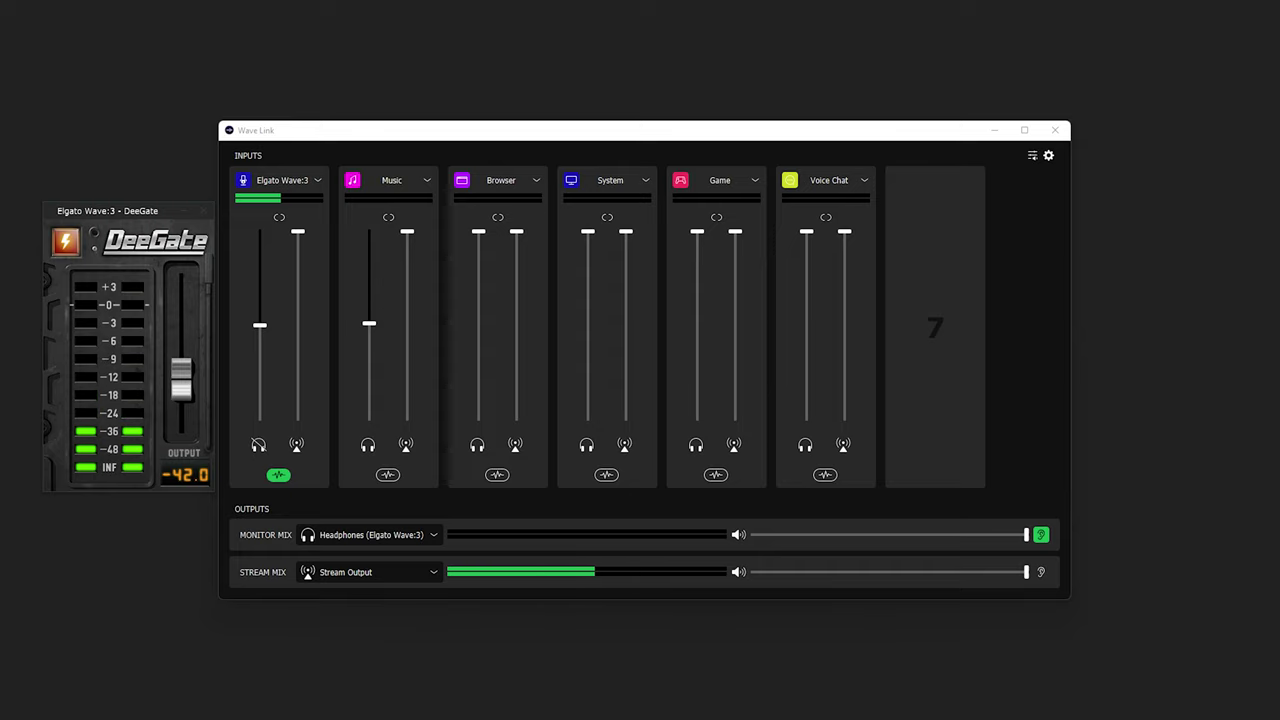
{"action": "left_click", "coordinate": [204, 212]}
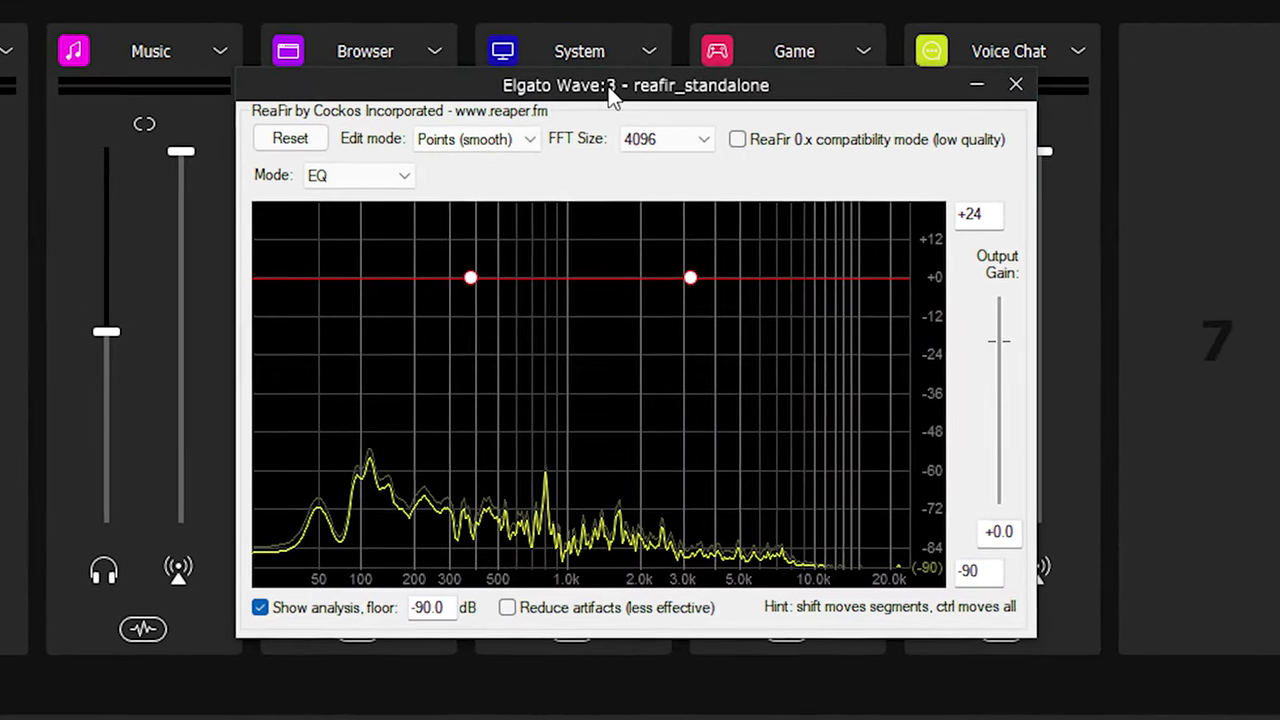
Step: Set ReaFir to Subtract mode with 'Automatically build noise profile' enabled
{"action": "left_click", "coordinate": [400, 176]}
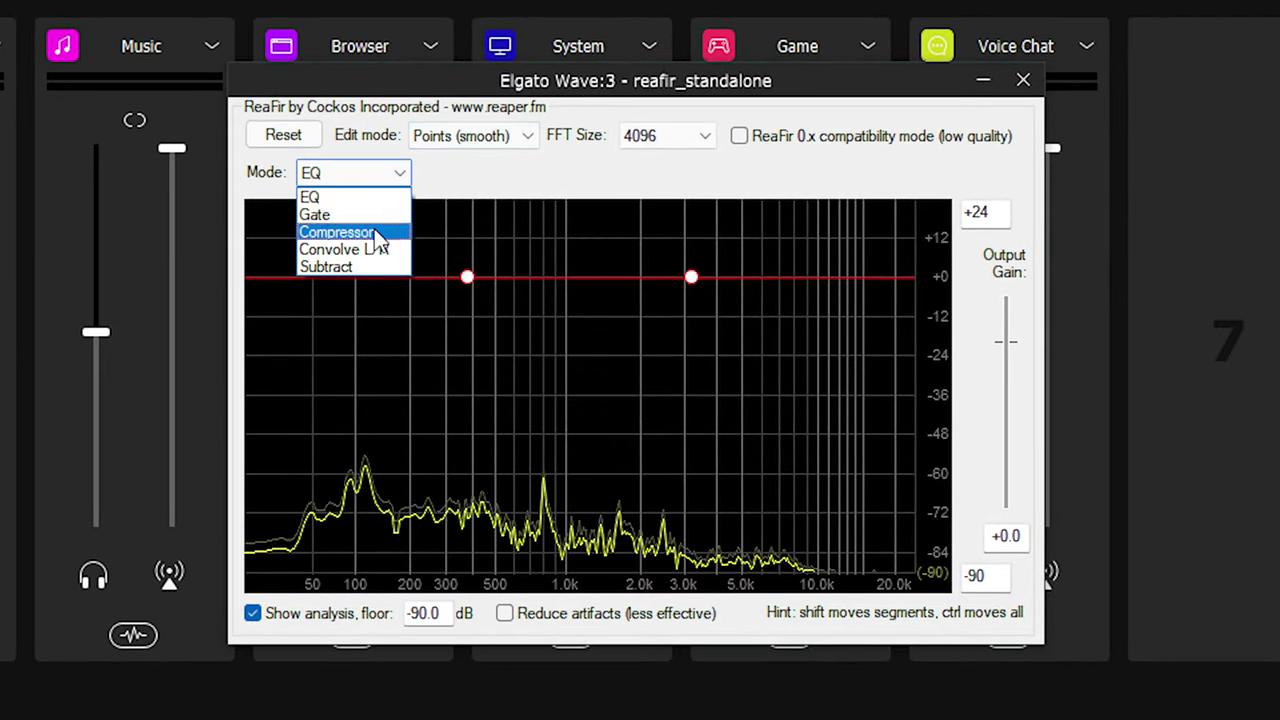
{"action": "left_click", "coordinate": [357, 266]}
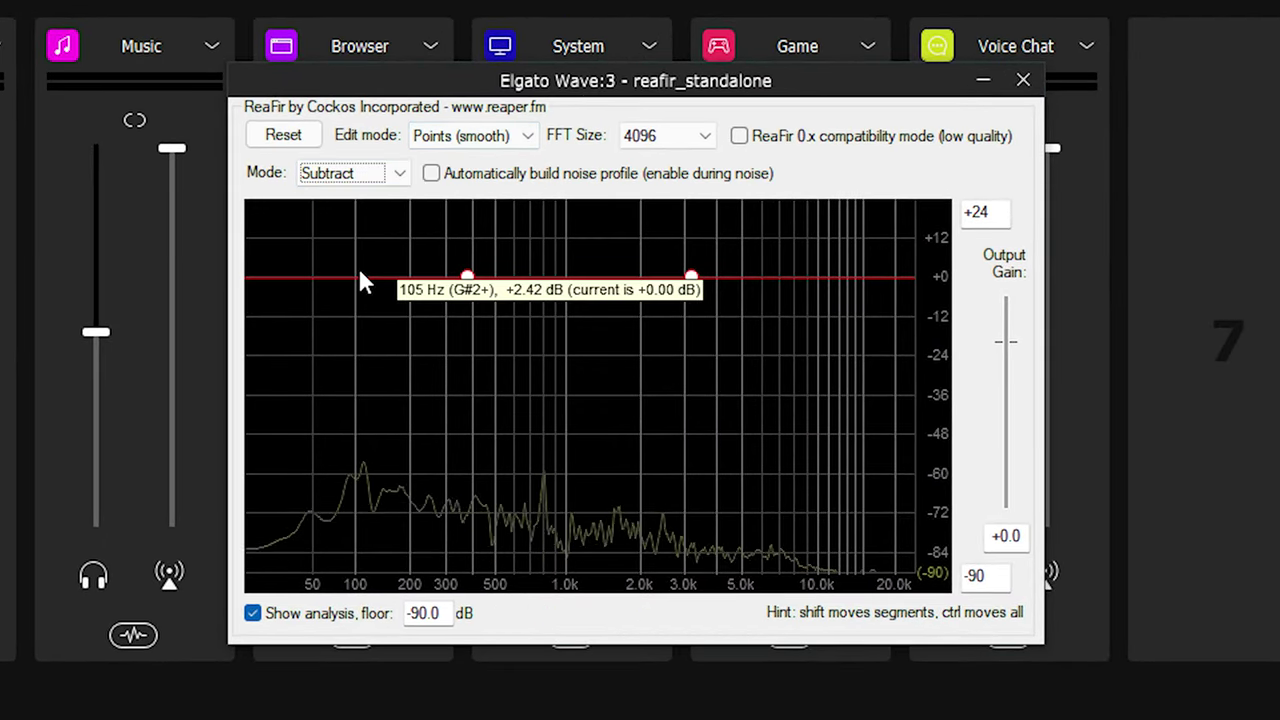
{"action": "left_click", "coordinate": [431, 174]}
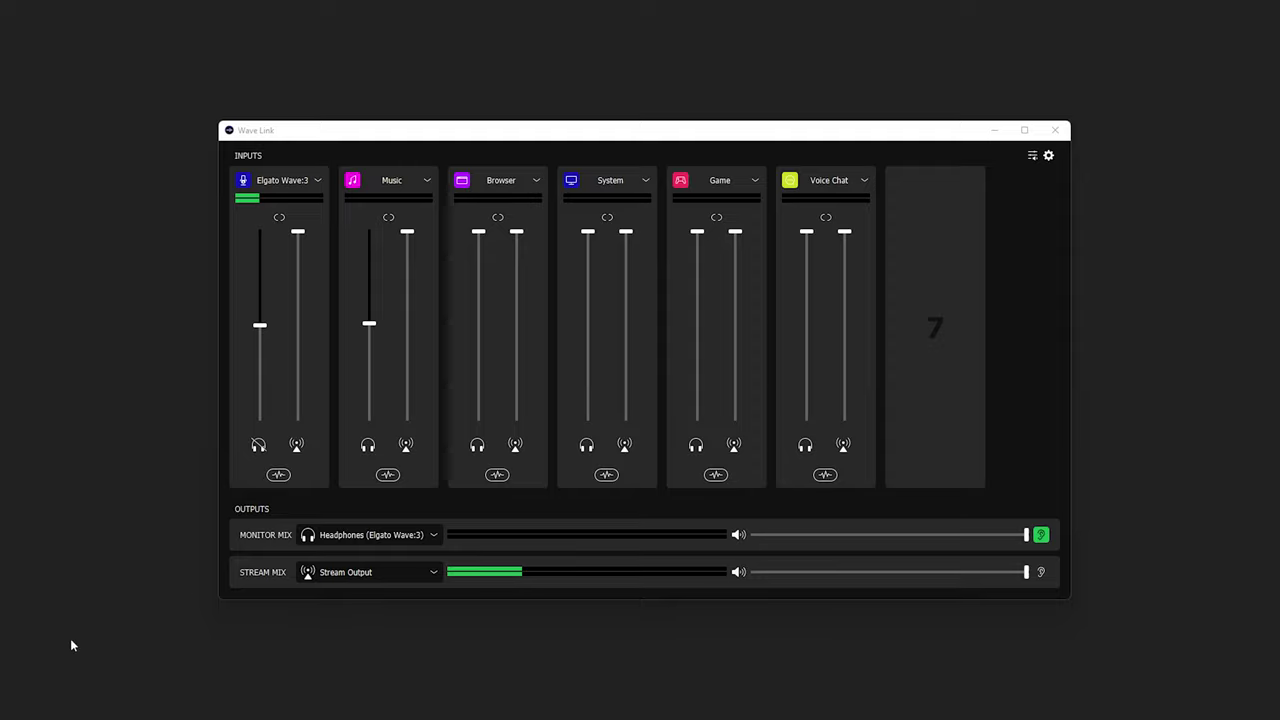
Step: Add Misc. Vendors Noise Suppression to the Wave:3 channel and close its small plugin window
{"action": "left_click", "coordinate": [278, 475]}
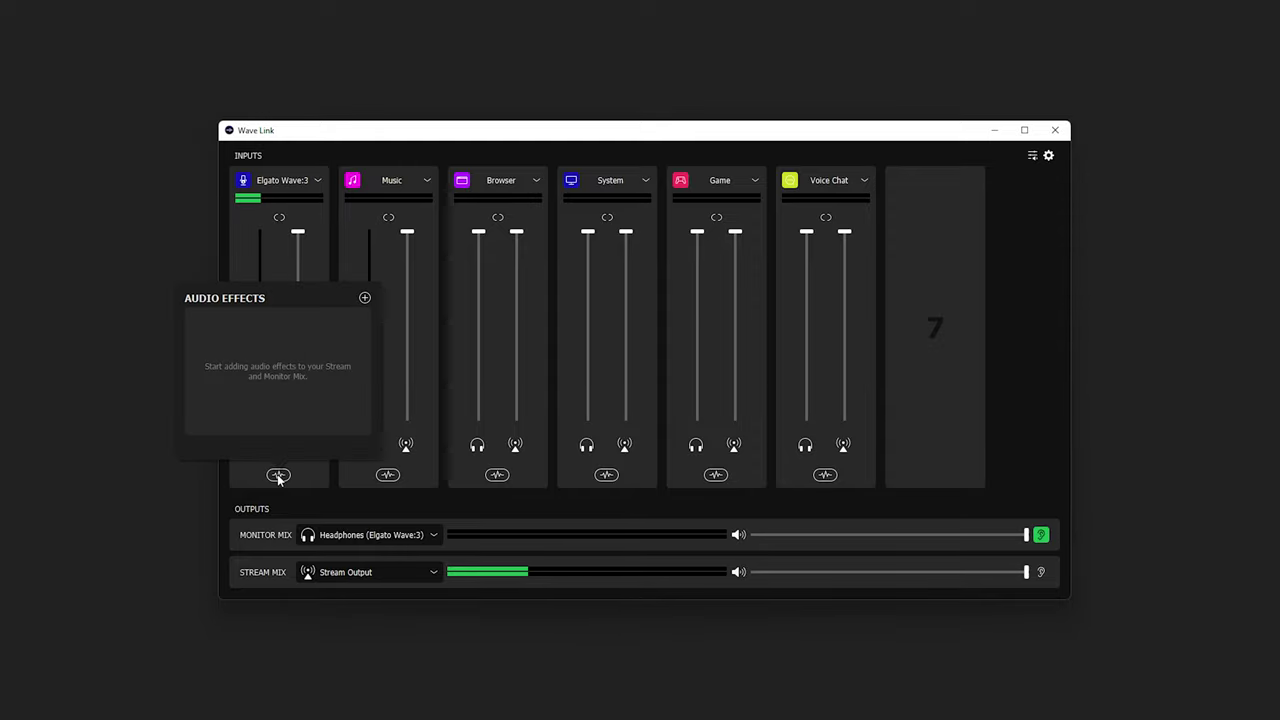
{"action": "left_click", "coordinate": [365, 299]}
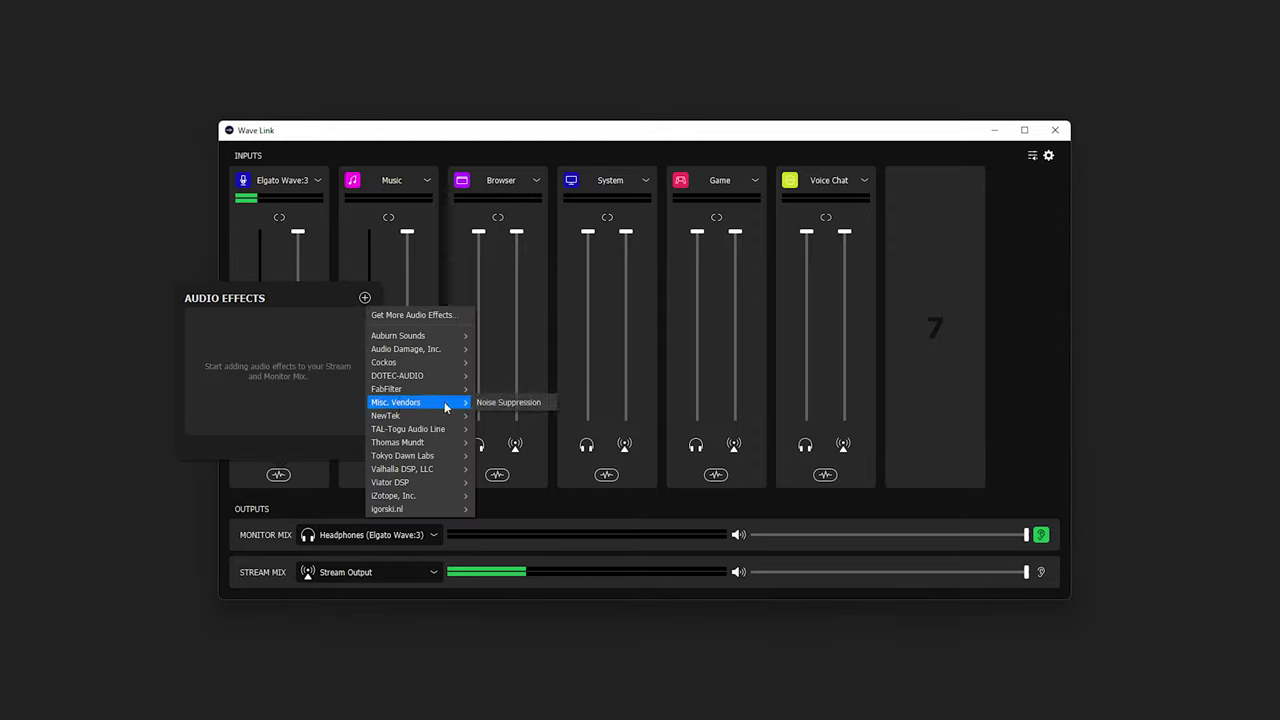
{"action": "left_click", "coordinate": [500, 402]}
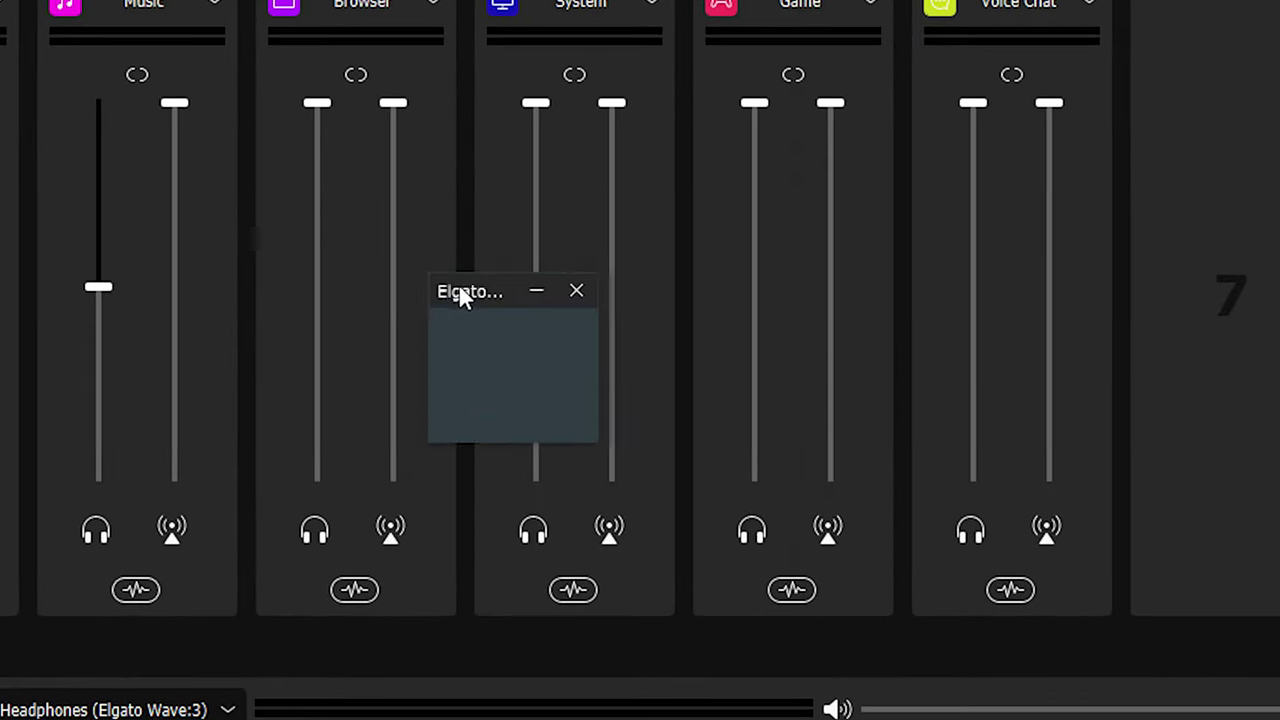
{"action": "left_click_drag", "start_coordinate": [460, 290], "coordinate": [369, 266]}
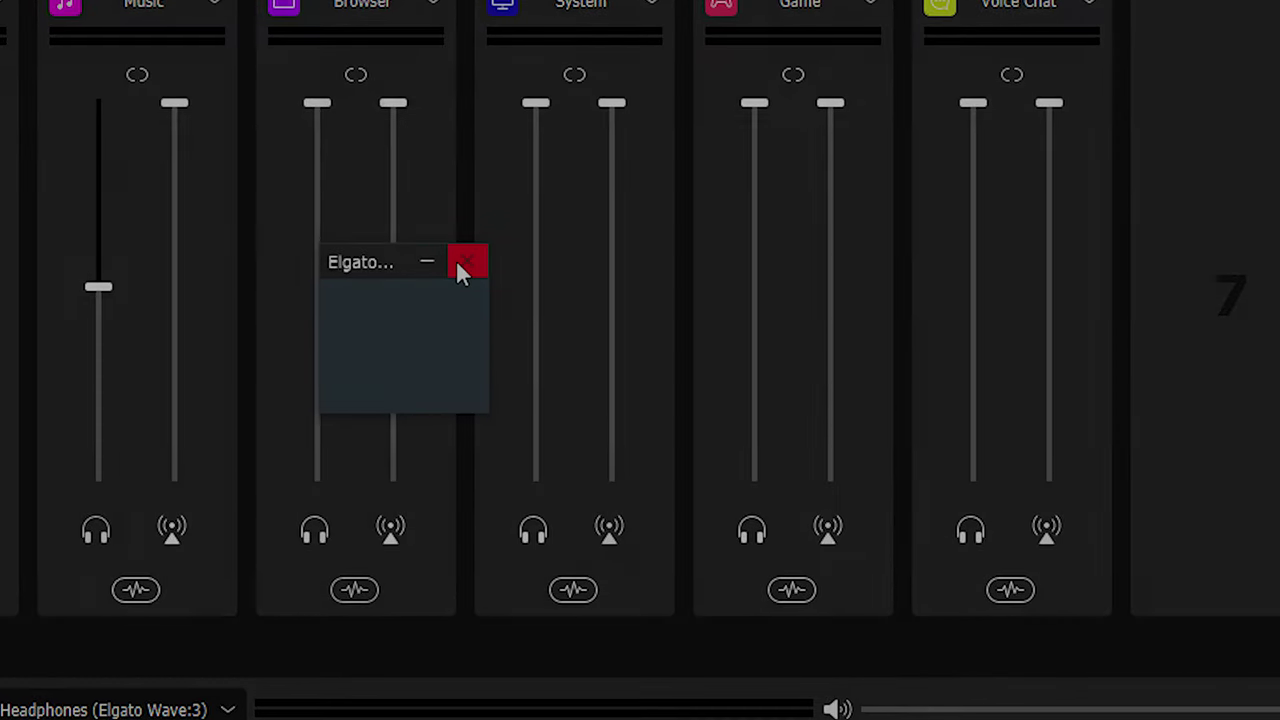
{"action": "left_click", "coordinate": [462, 264]}
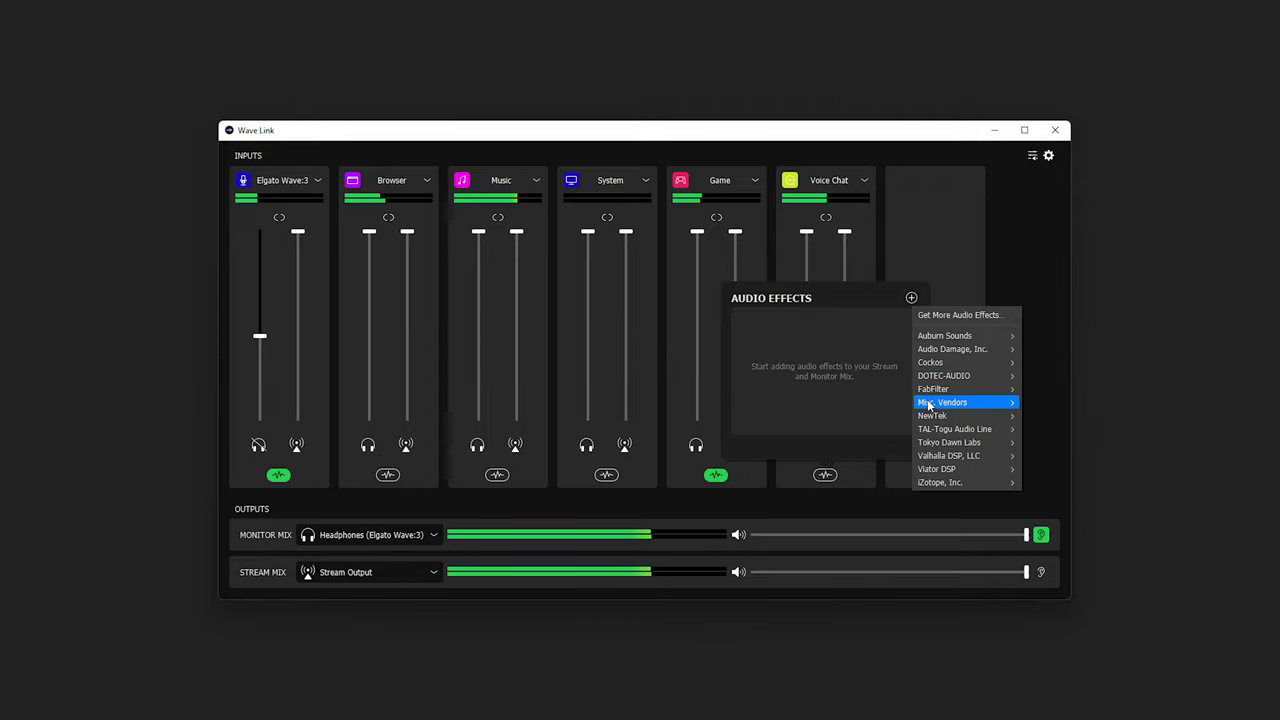
Step: Choose Noise Suppression from the Misc. Vendors effect list
{"action": "left_click", "coordinate": [1055, 402]}
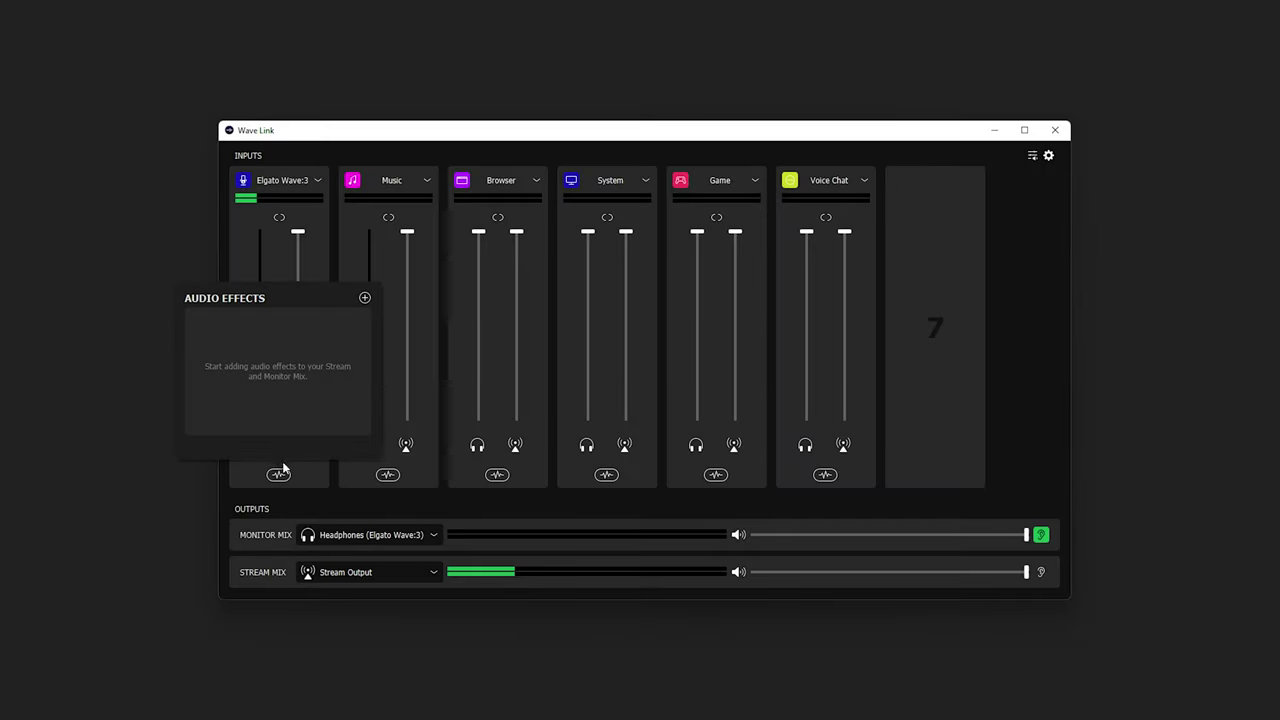
Step: Add ReaFir to the Wave:3 channel in Subtract mode with automatic noise profiling on
{"action": "left_click", "coordinate": [363, 298]}
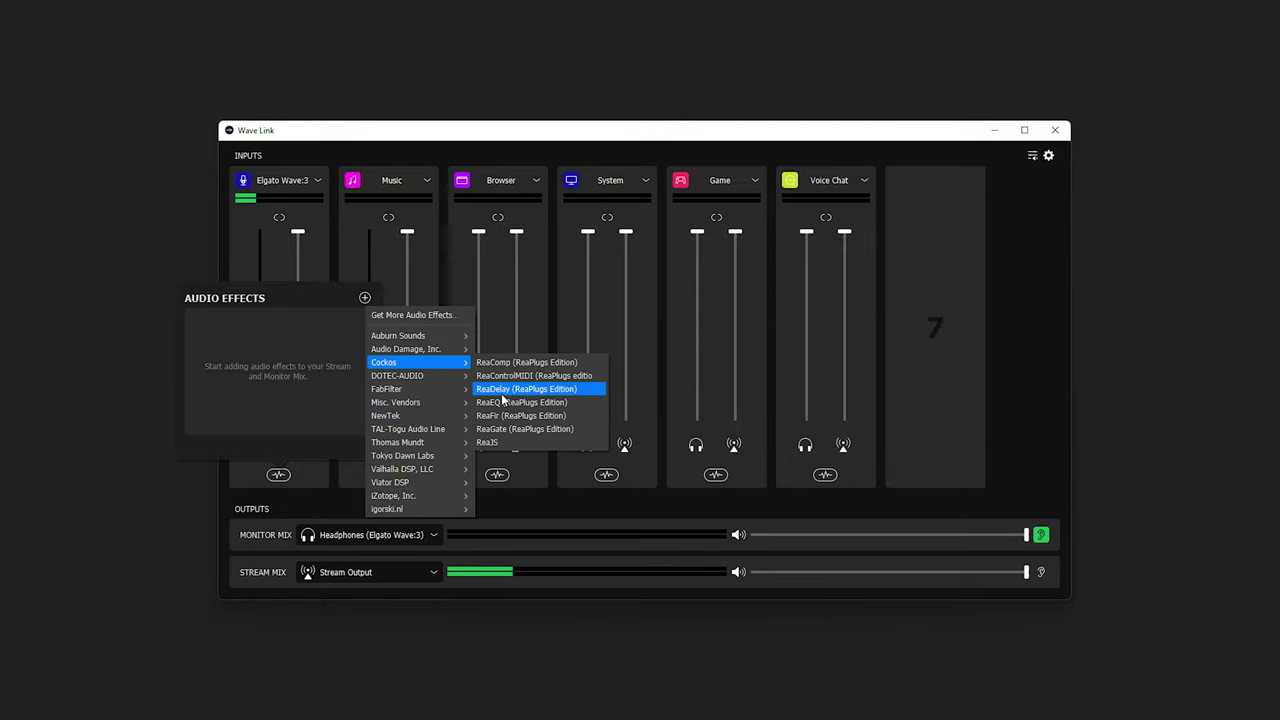
{"action": "left_click", "coordinate": [520, 415]}
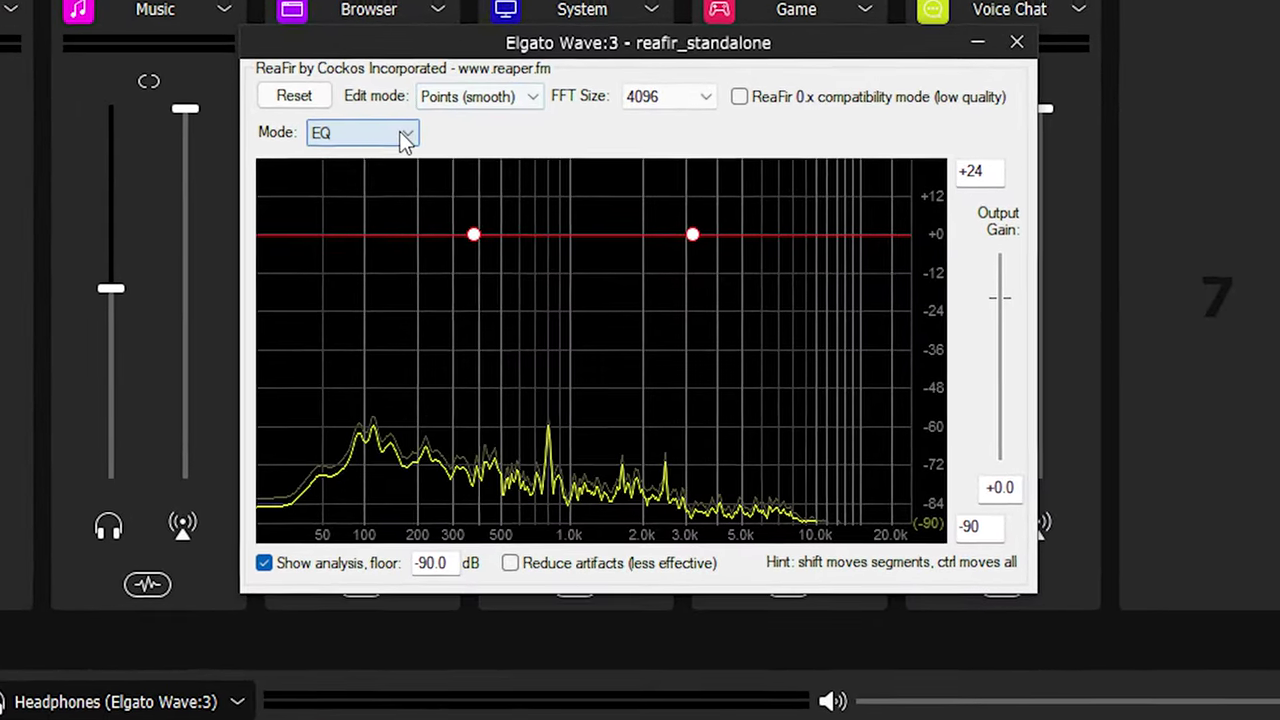
{"action": "left_click", "coordinate": [405, 140]}
{"action": "left_click", "coordinate": [364, 220]}
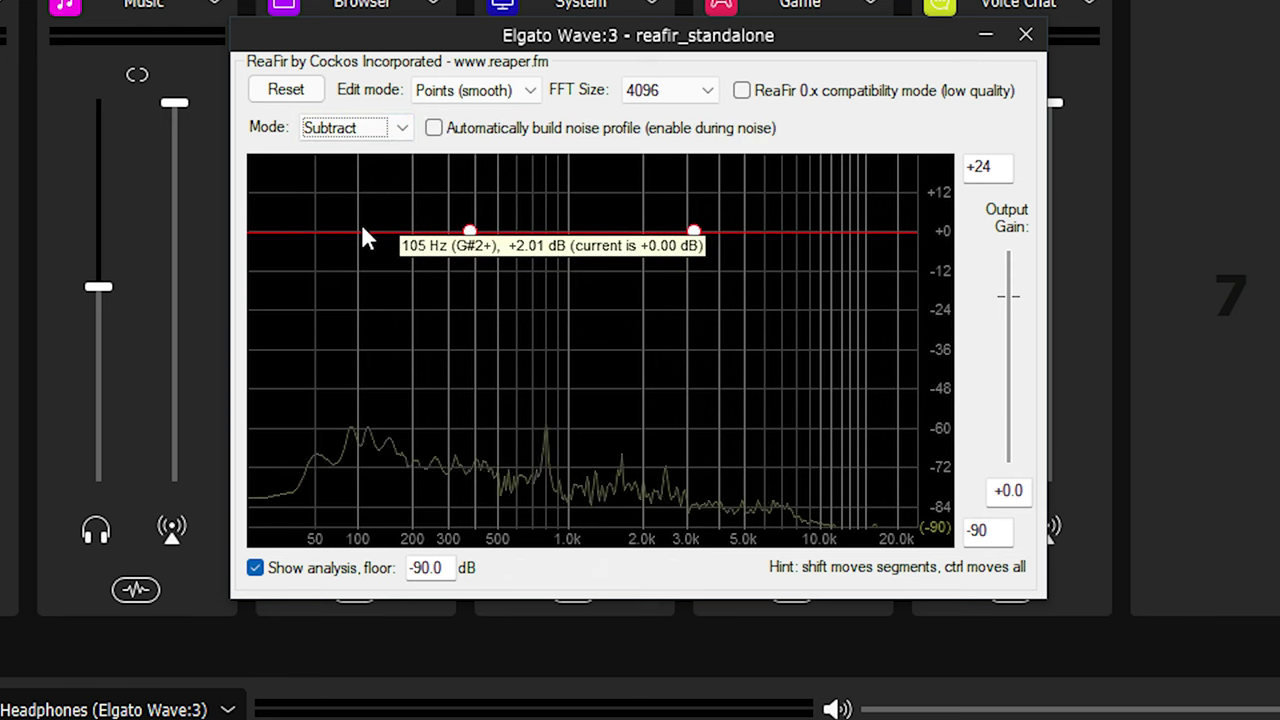
{"action": "left_click", "coordinate": [434, 130]}
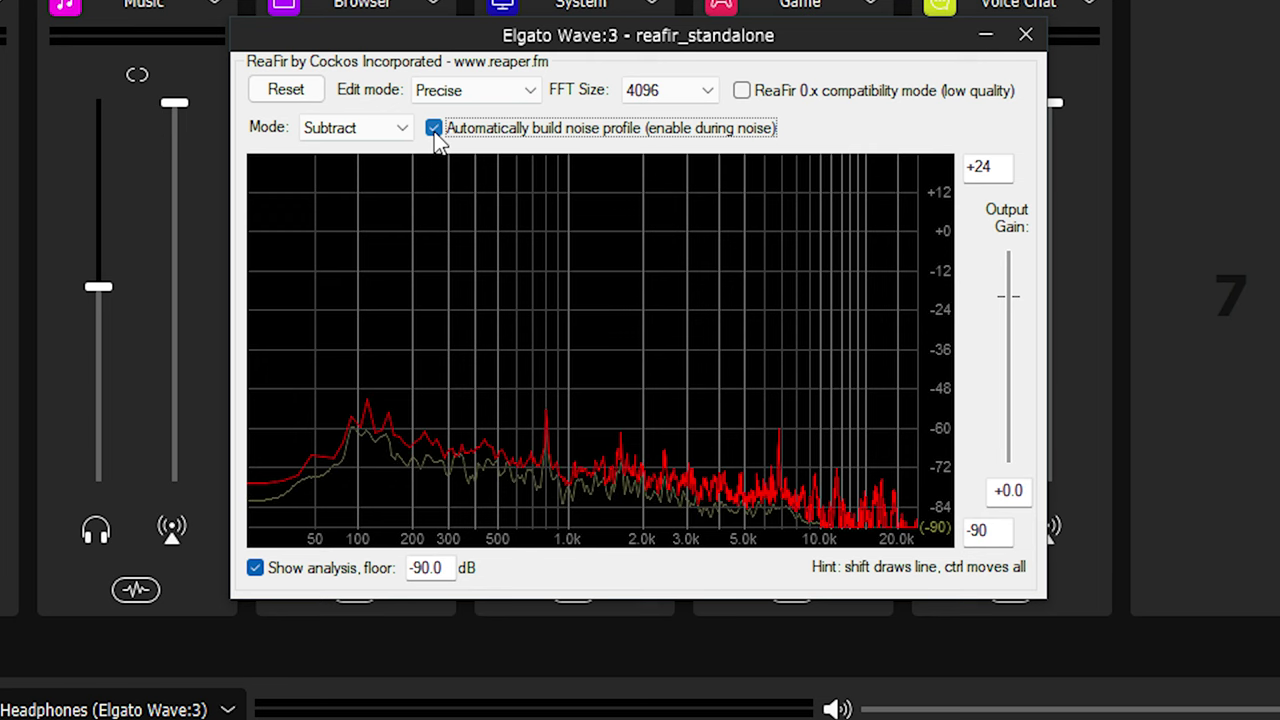
Step: Toggle automatic noise profile building off, back on, and off again
{"action": "left_click", "coordinate": [434, 130]}
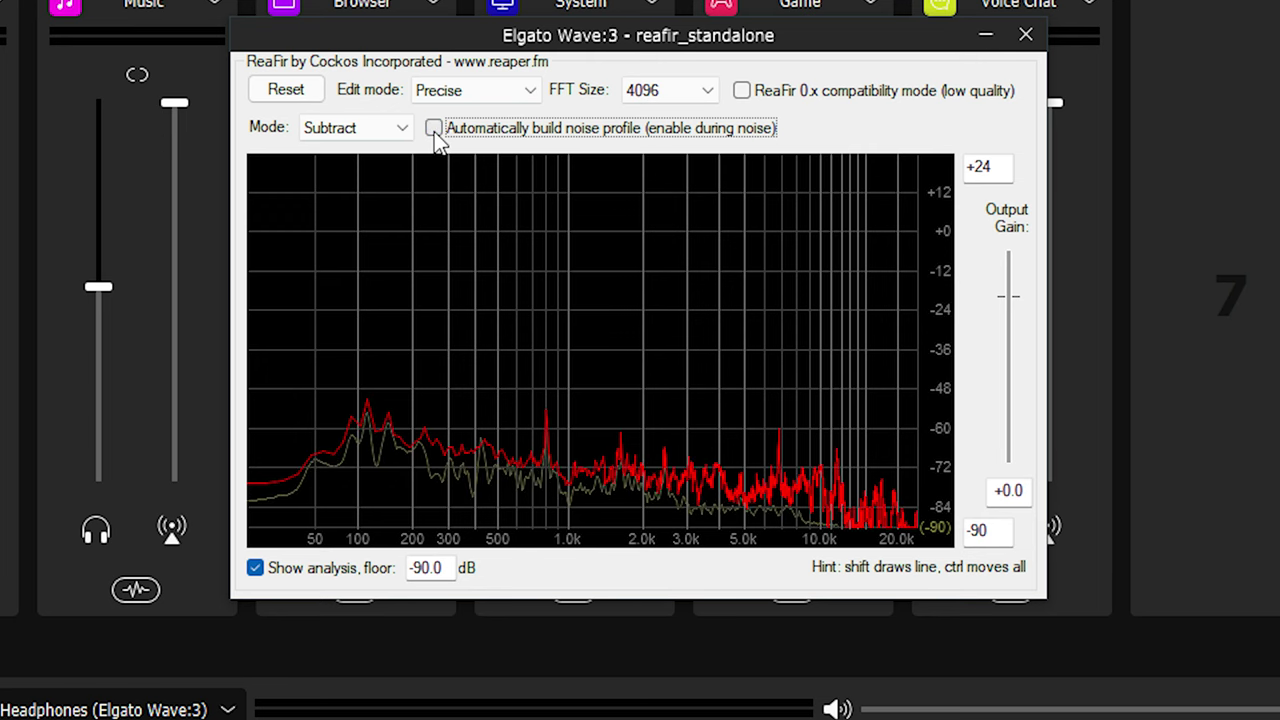
{"action": "left_click", "coordinate": [434, 130]}
{"action": "left_click", "coordinate": [434, 130]}
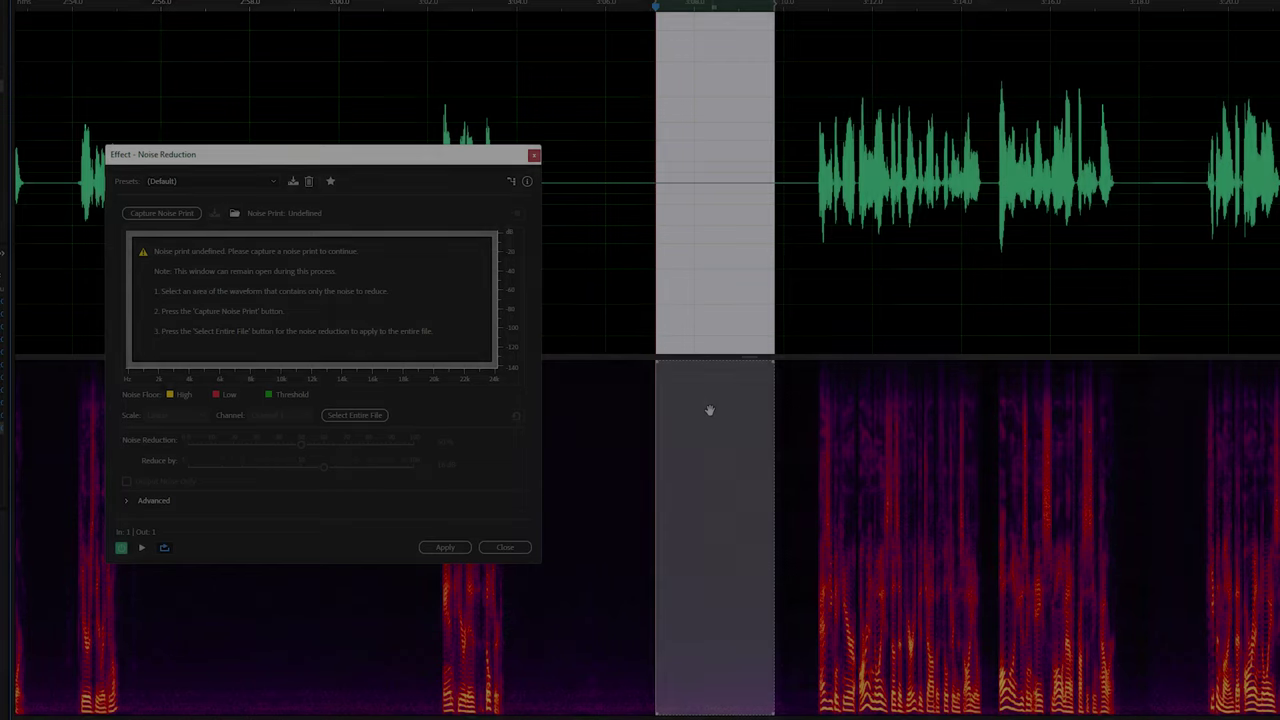
Step: Capture the selected noise-only region as a noise print in Audition
{"action": "right_click", "coordinate": [711, 416]}
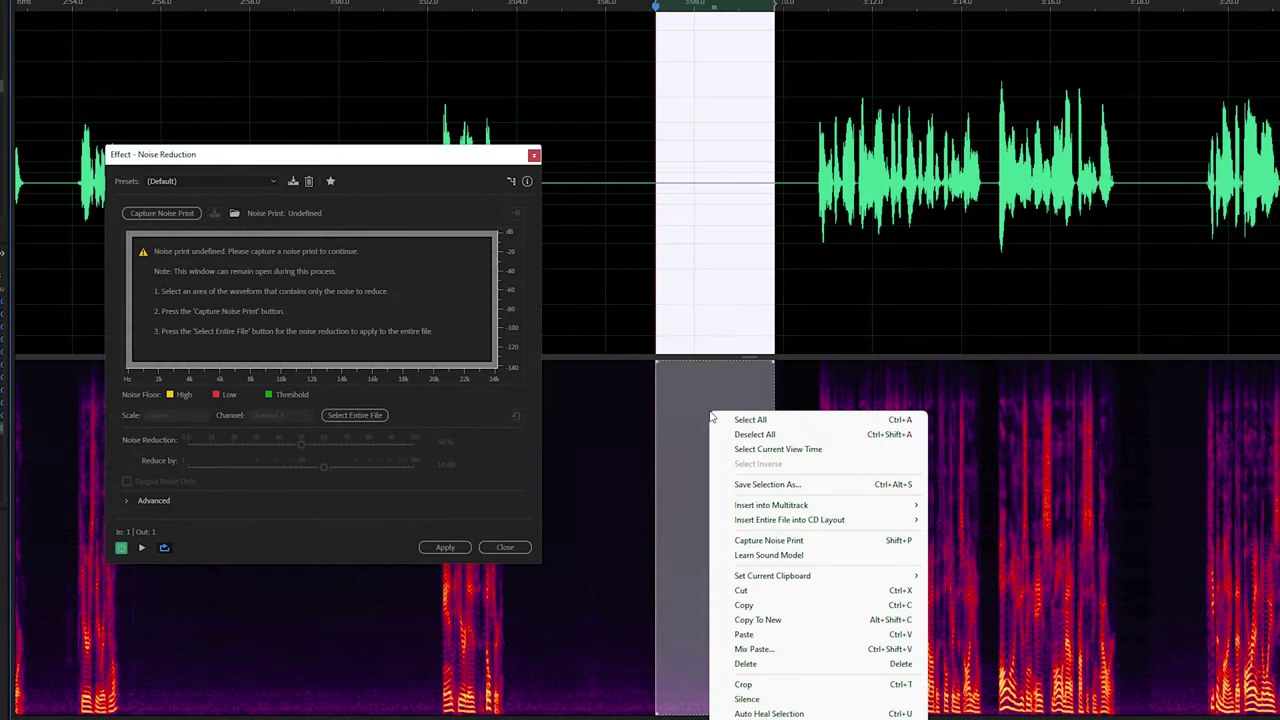
{"action": "left_click", "coordinate": [768, 541]}
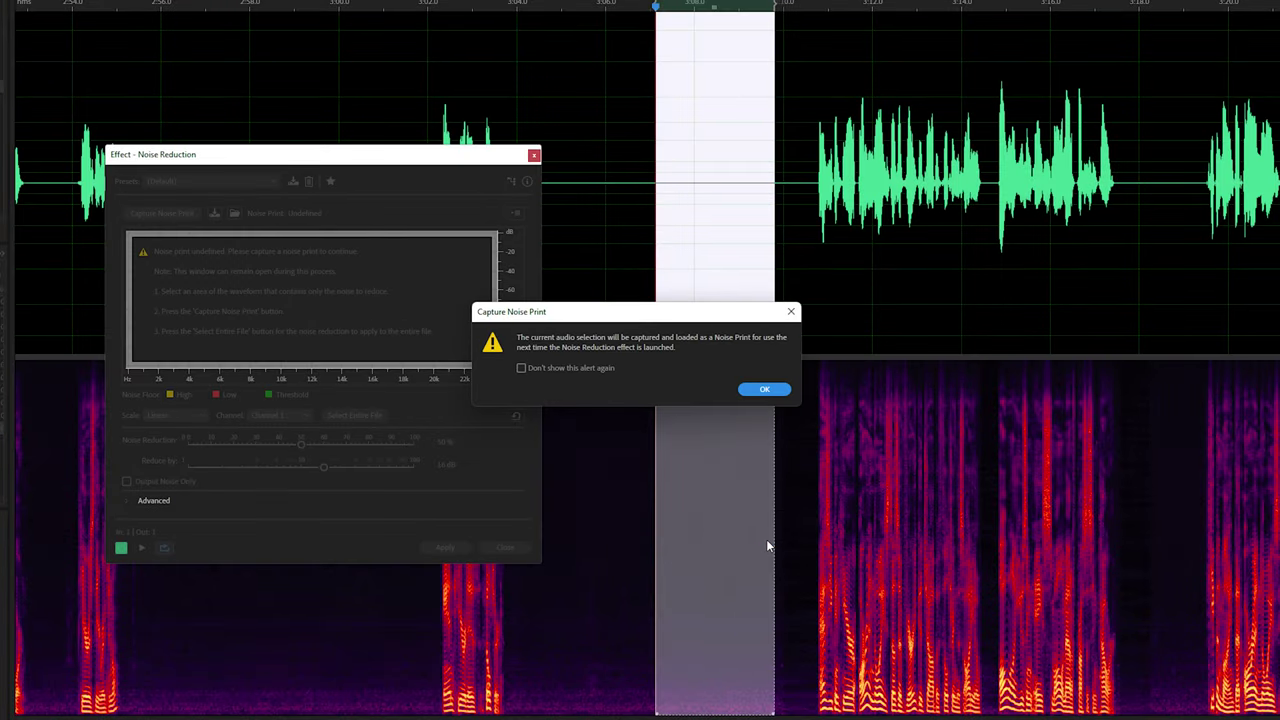
{"action": "left_click", "coordinate": [766, 392]}
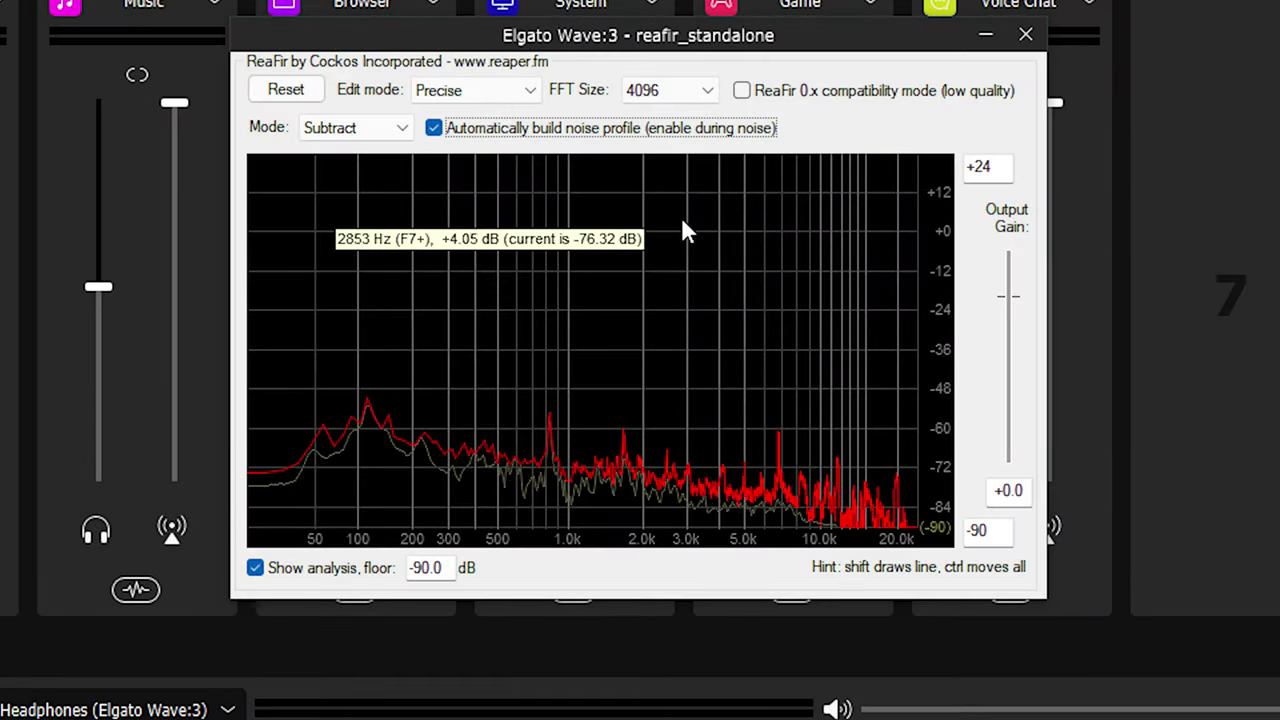
Step: Stop automatic noise profiling, keeping the captured profile, and close ReaFir
{"action": "left_click", "coordinate": [434, 129]}
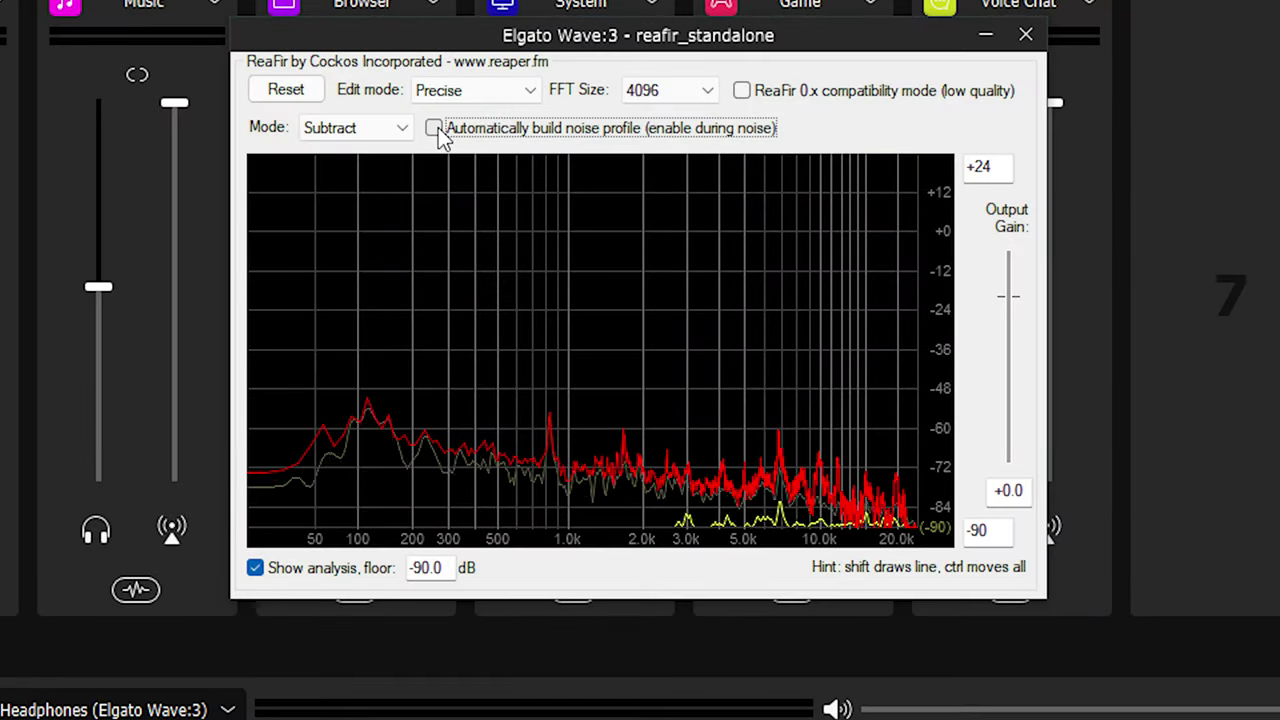
{"action": "left_click", "coordinate": [1025, 34]}
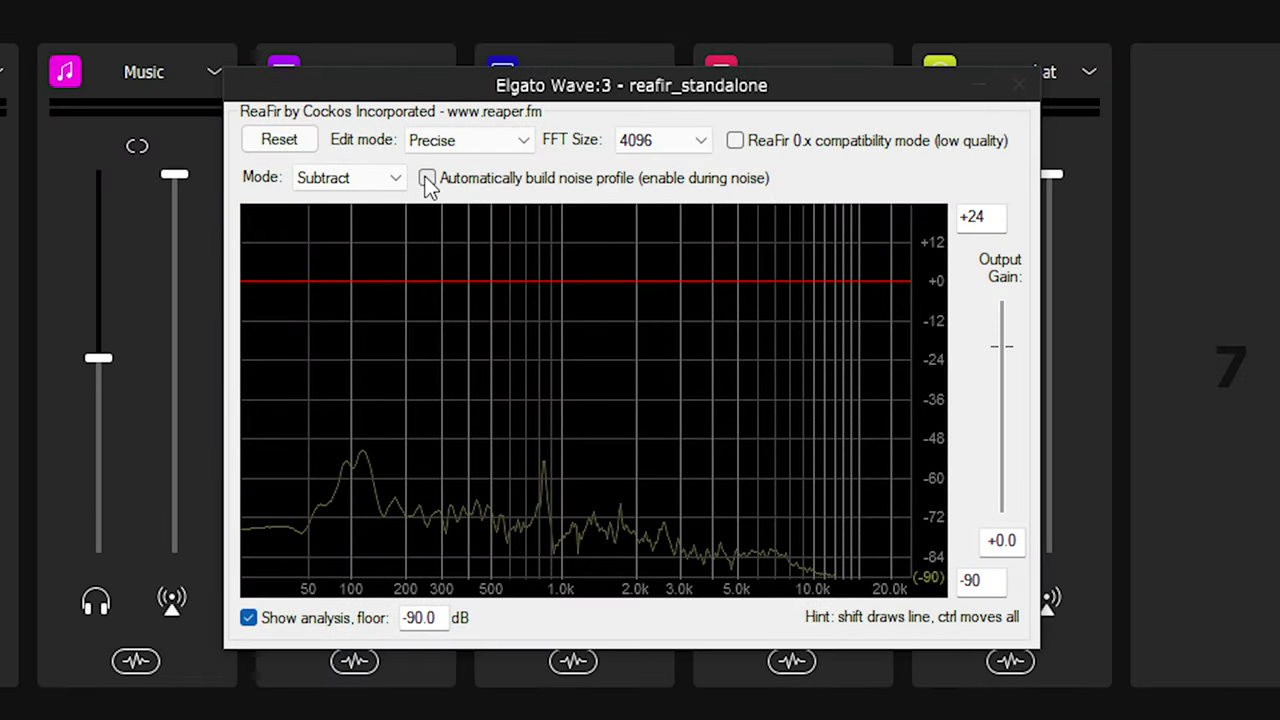
Step: Turn on ReaFir's 'Automatically build noise profile' while the mic stays silent
{"action": "left_click", "coordinate": [428, 179]}
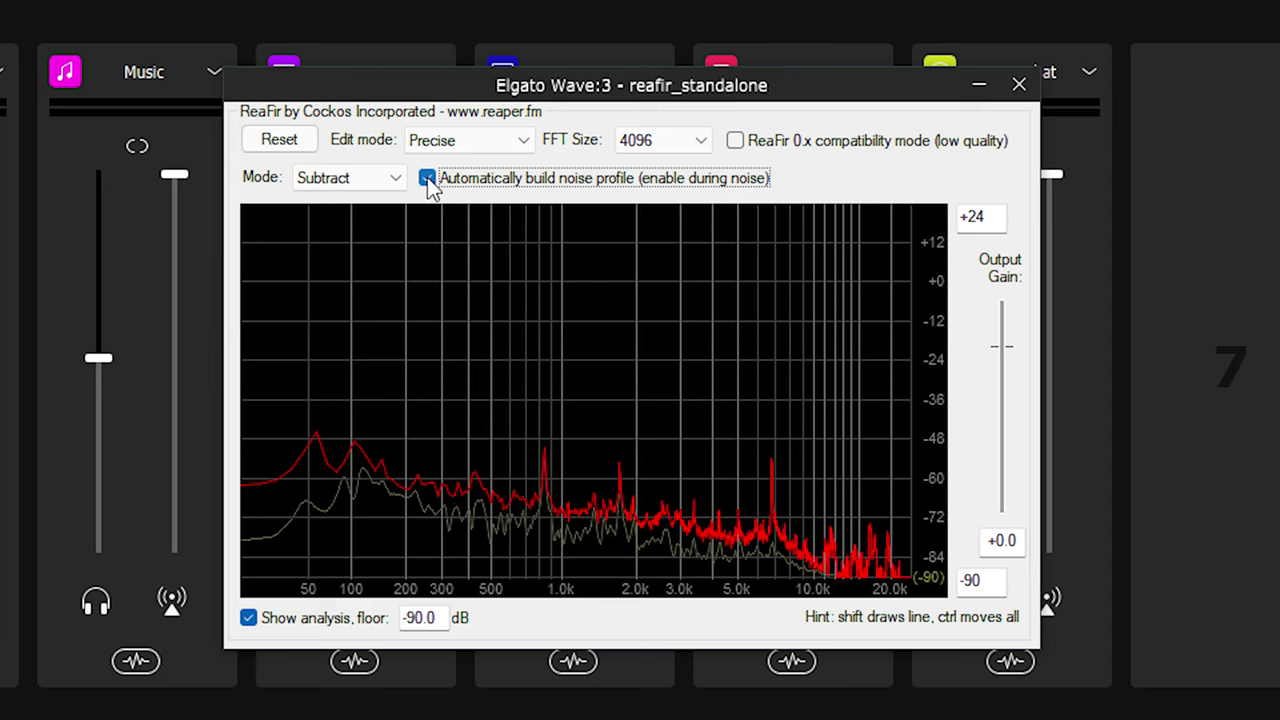
Step: Stop noise profiling and raise ReaFir's subtraction curve to about -40 dB across the graph
{"action": "left_click", "coordinate": [427, 179]}
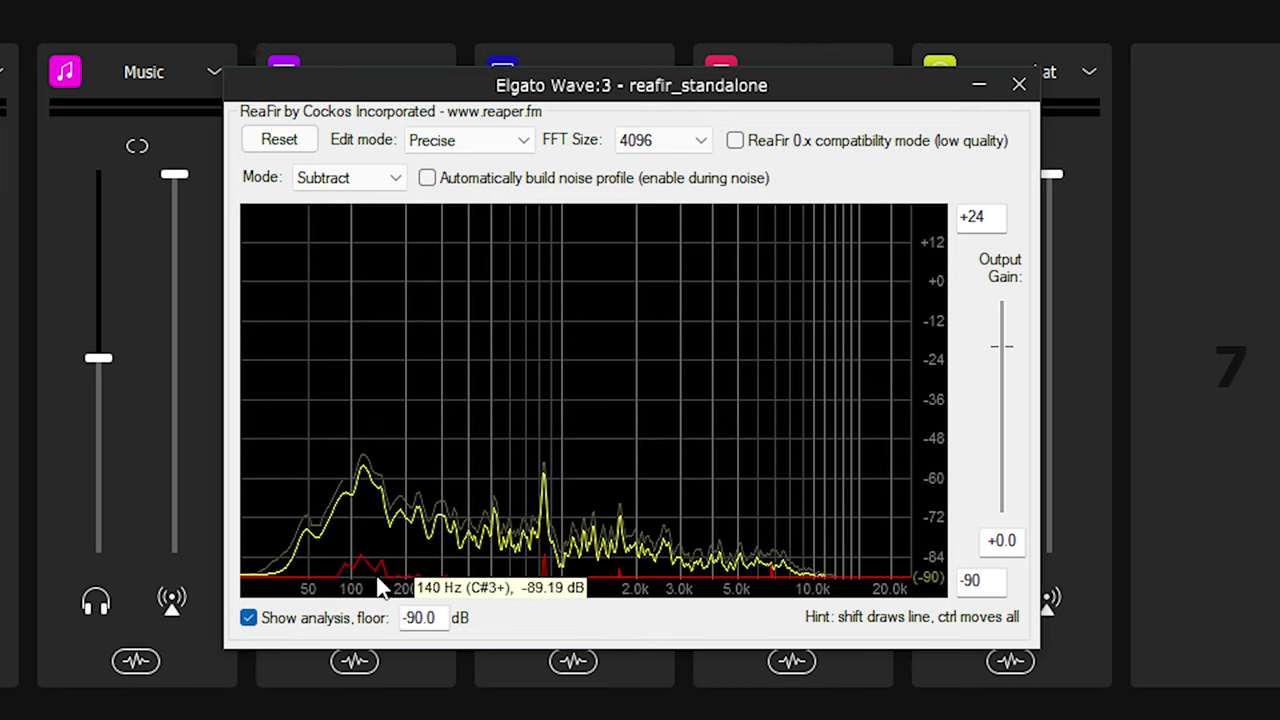
{"action": "left_click_drag", "start_coordinate": [378, 568], "coordinate": [416, 492]}
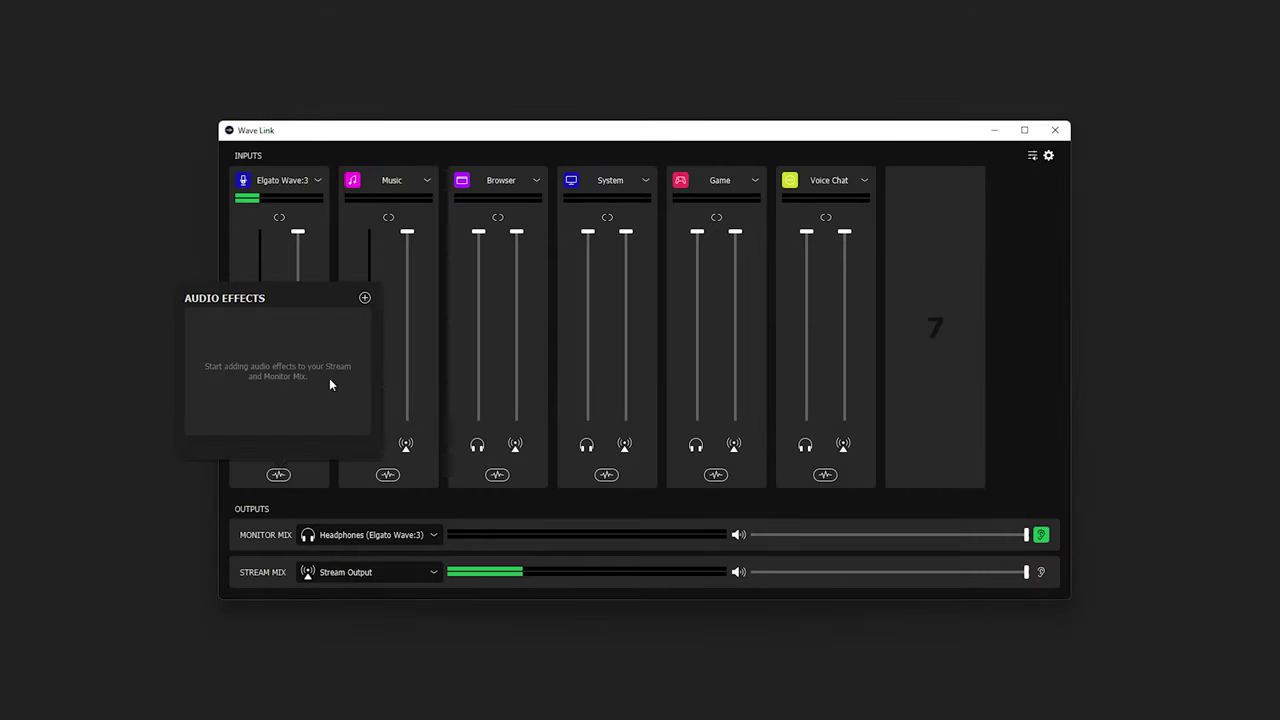
Step: Add Cockos ReaFir (ReaPlugs Edition) to the Wave:3 mic's effects, then start adding another effect
{"action": "left_click", "coordinate": [364, 298]}
{"action": "mouse_move", "coordinate": [402, 363]}
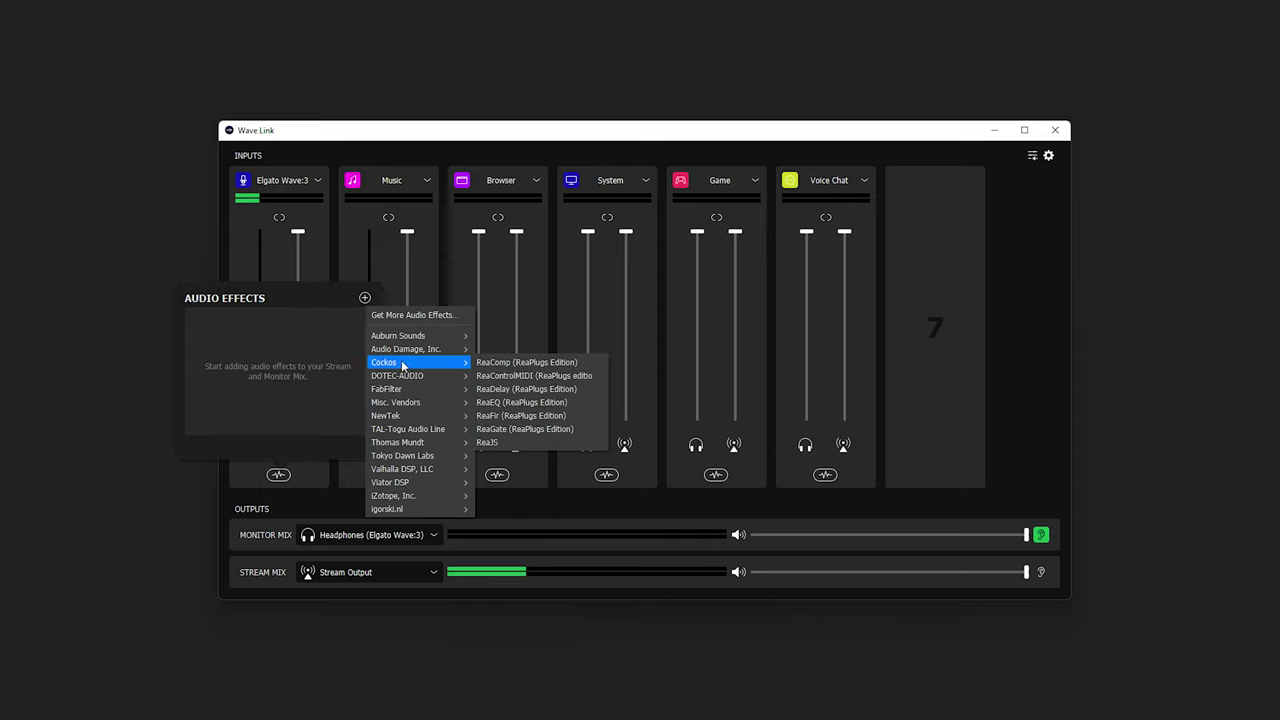
{"action": "left_click", "coordinate": [525, 419]}
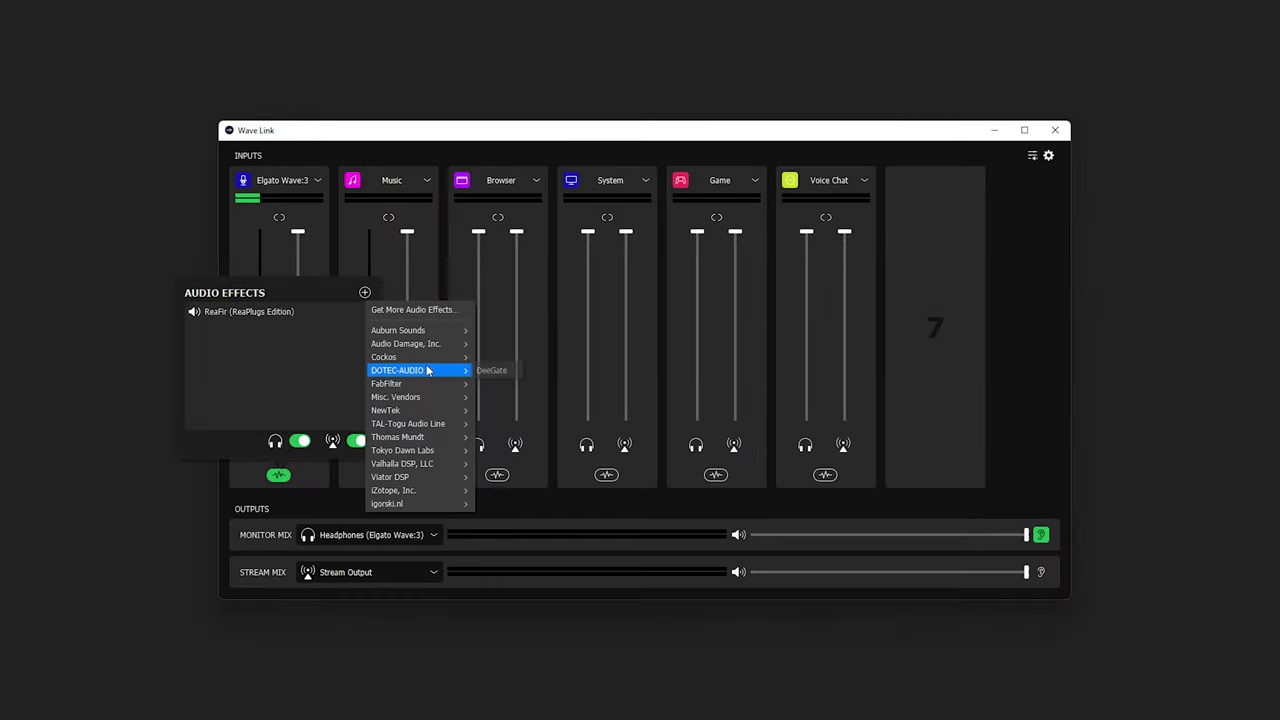
{"action": "left_click", "coordinate": [503, 369]}
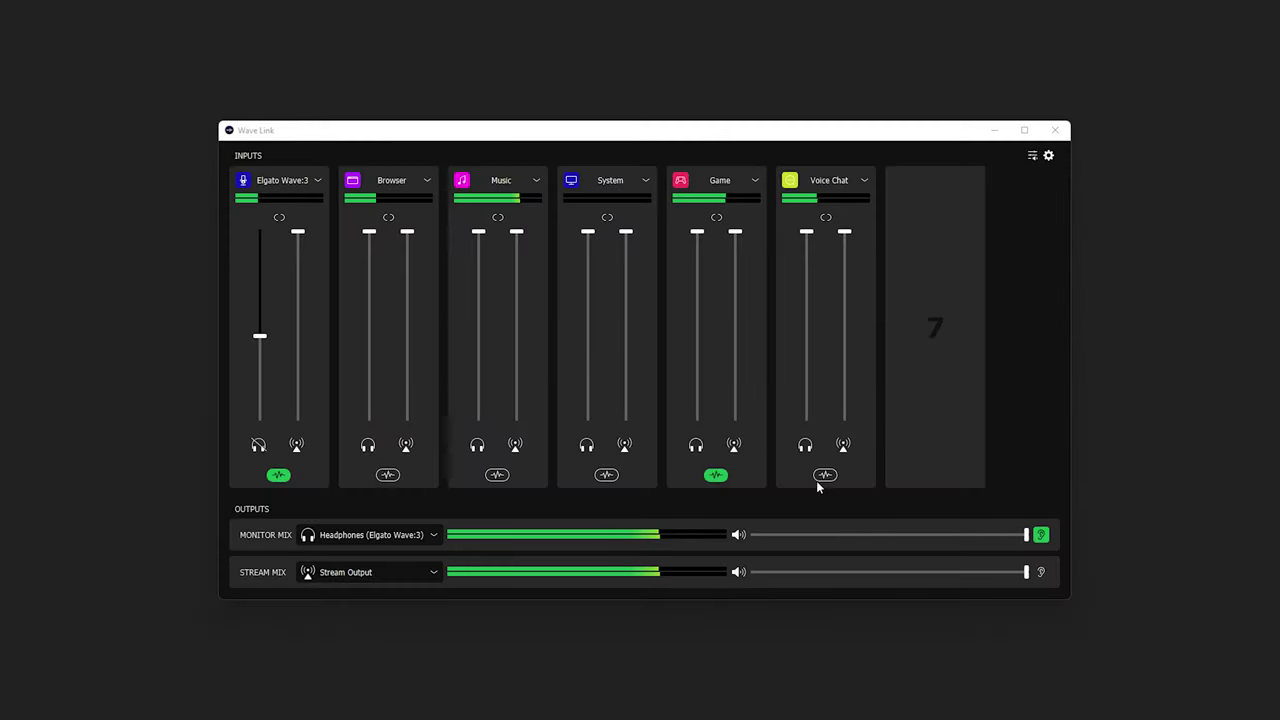
Step: Add the Misc. Vendors Noise Suppression effect to a channel's audio effects chain
{"action": "left_click", "coordinate": [824, 476]}
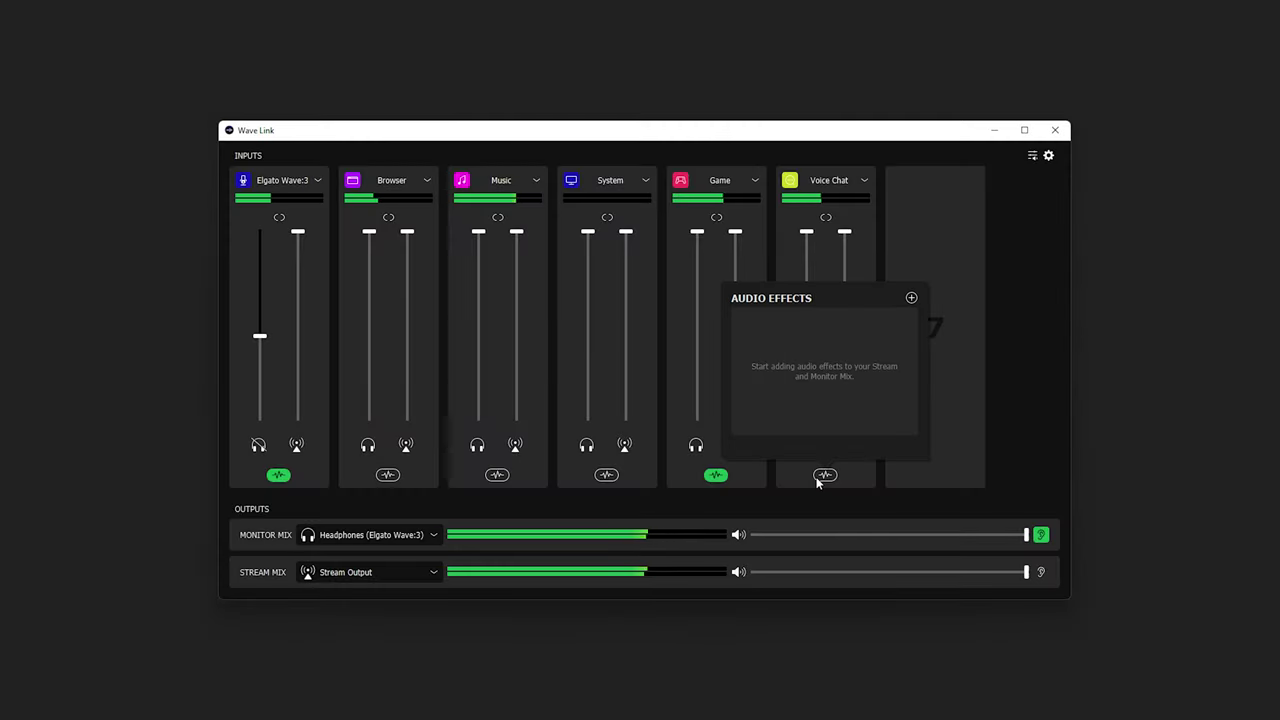
{"action": "left_click", "coordinate": [911, 299]}
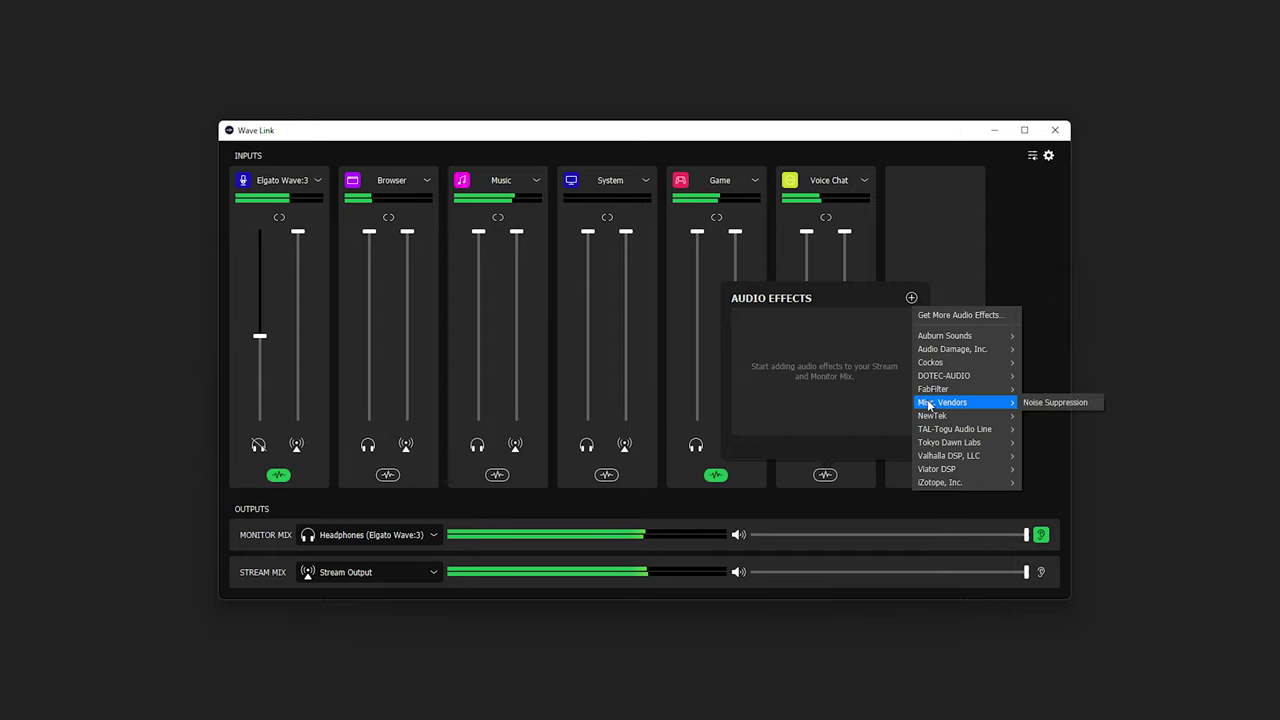
{"action": "left_click", "coordinate": [1055, 402]}
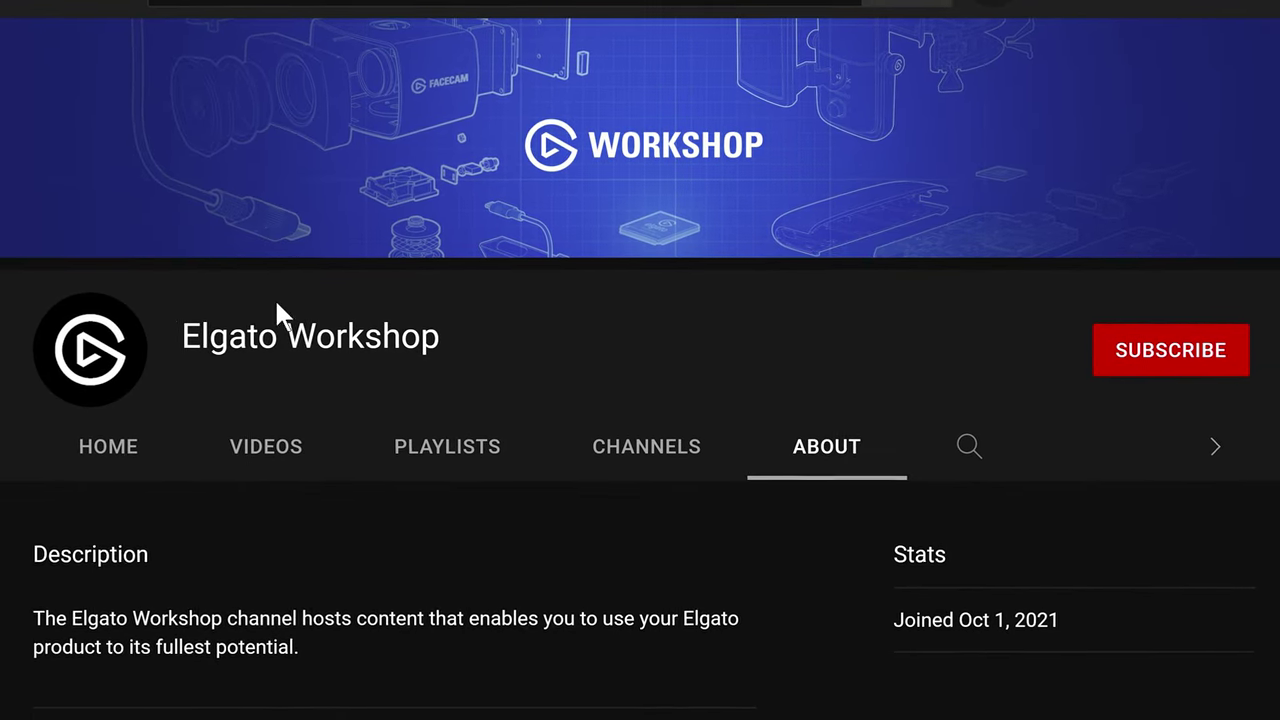
Step: Subscribe to the Elgato Workshop YouTube channel from its About page
{"action": "left_click", "coordinate": [1140, 362]}
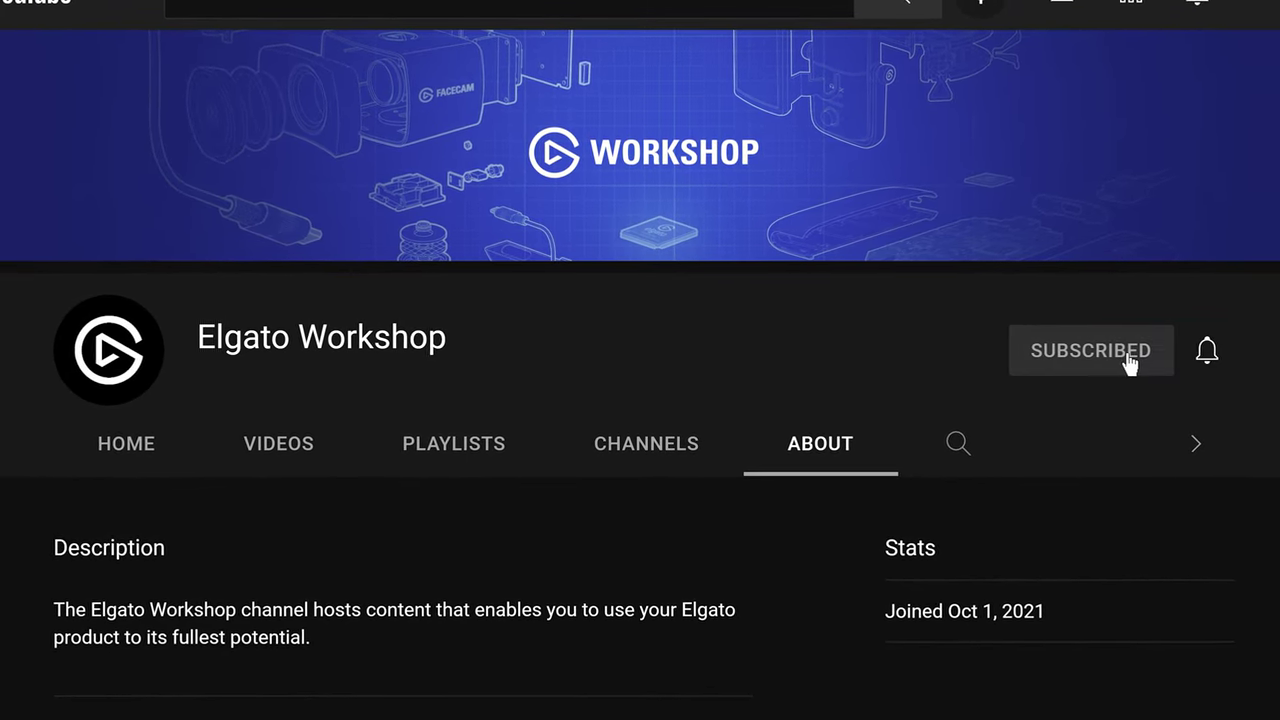